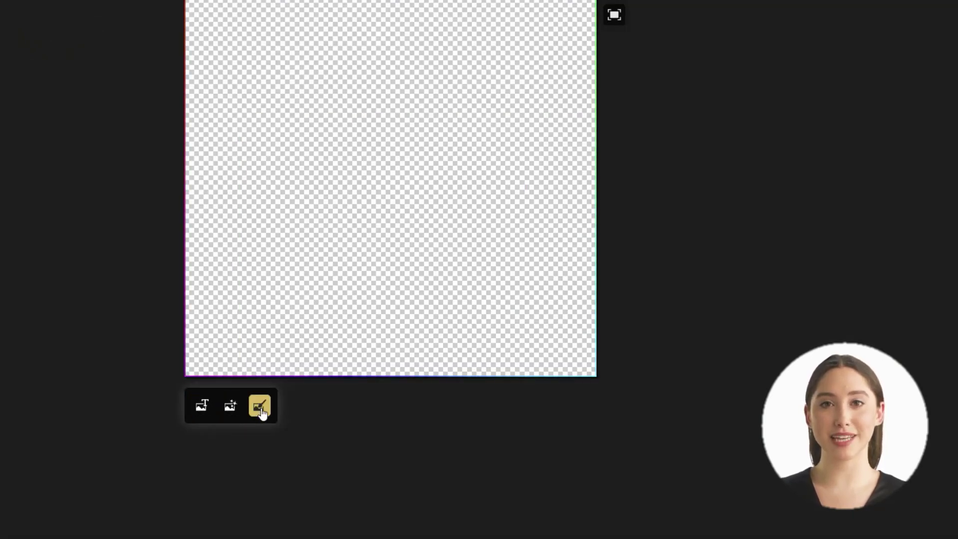
# - Enter the text-to-image prompt 'sushi' and apply the Food Photography modifier preset
pyautogui.click(199, 409)
pyautogui.write('sushi')
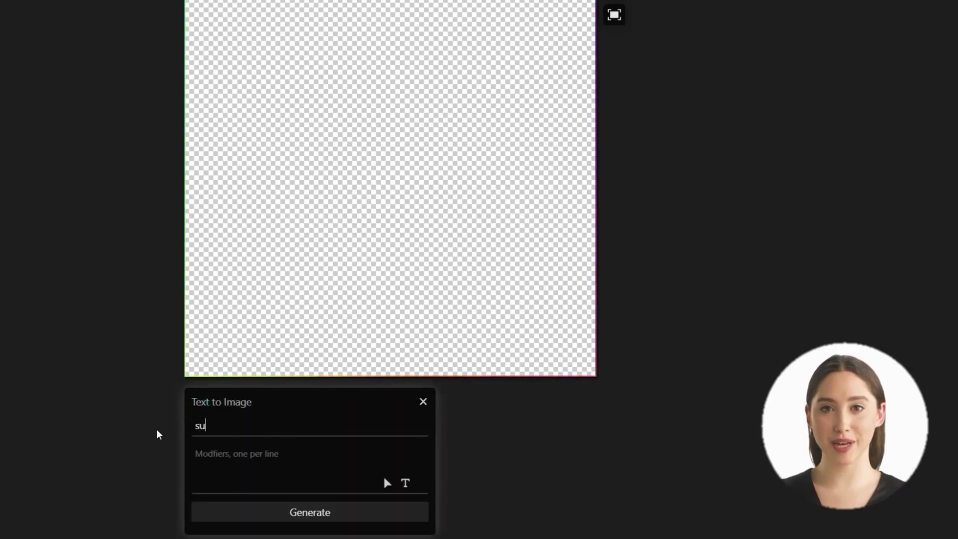
pyautogui.click(405, 483)
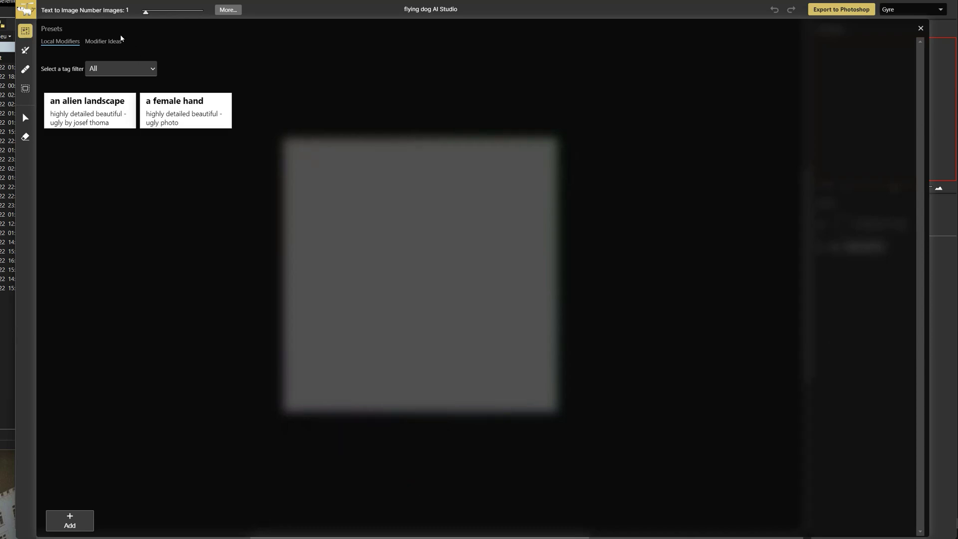
pyautogui.click(116, 41)
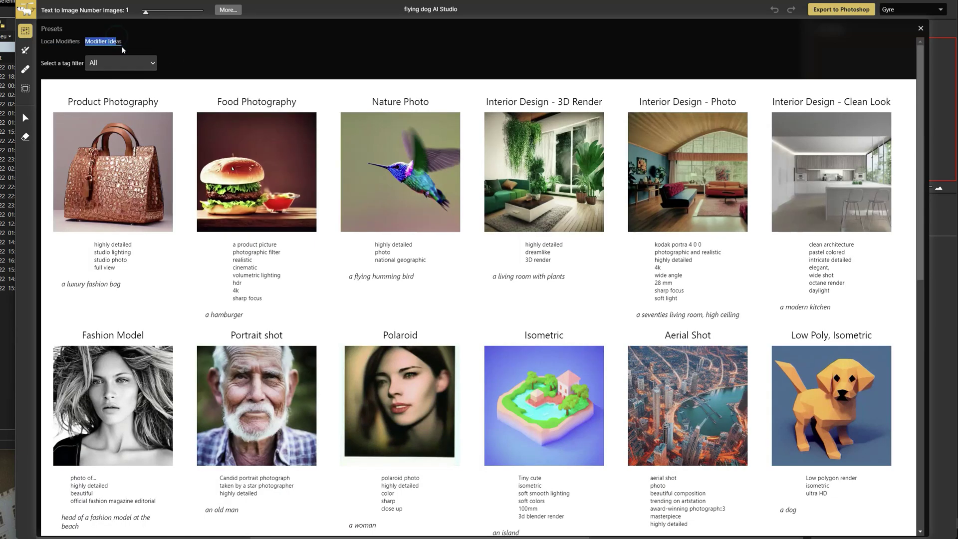
pyautogui.click(266, 184)
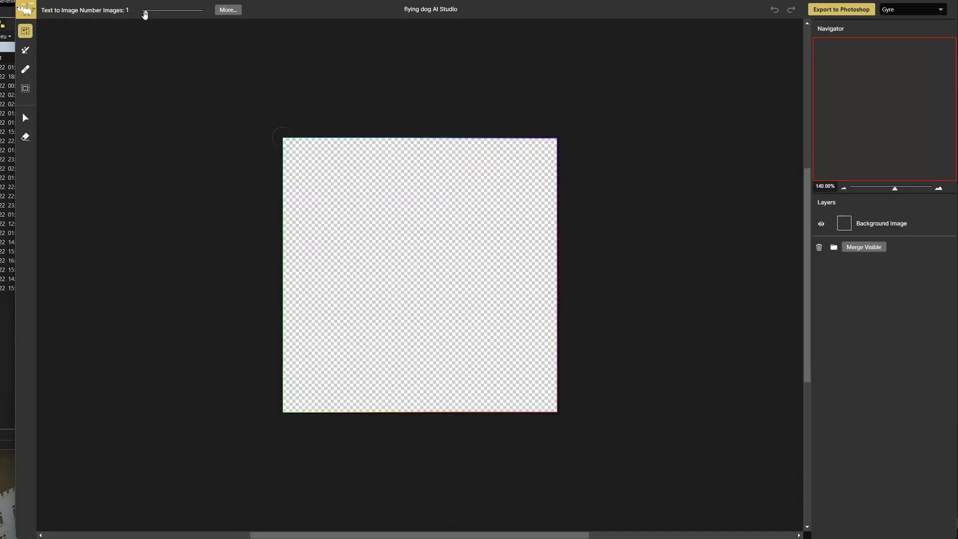
# - Generate 3 sushi images and display the third variant on the canvas
pyautogui.moveTo(147, 14); pyautogui.dragTo(153, 14)
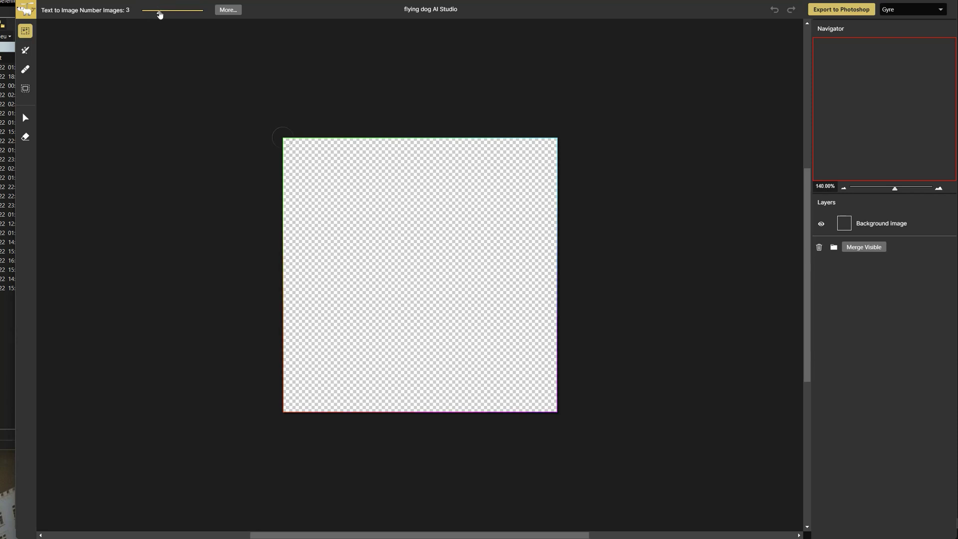
pyautogui.moveTo(385, 370)
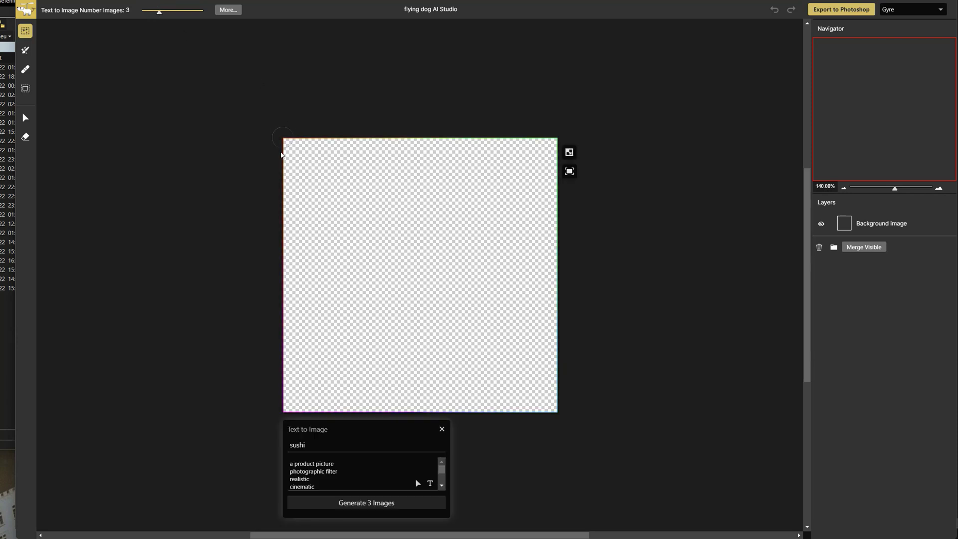
pyautogui.click(344, 503)
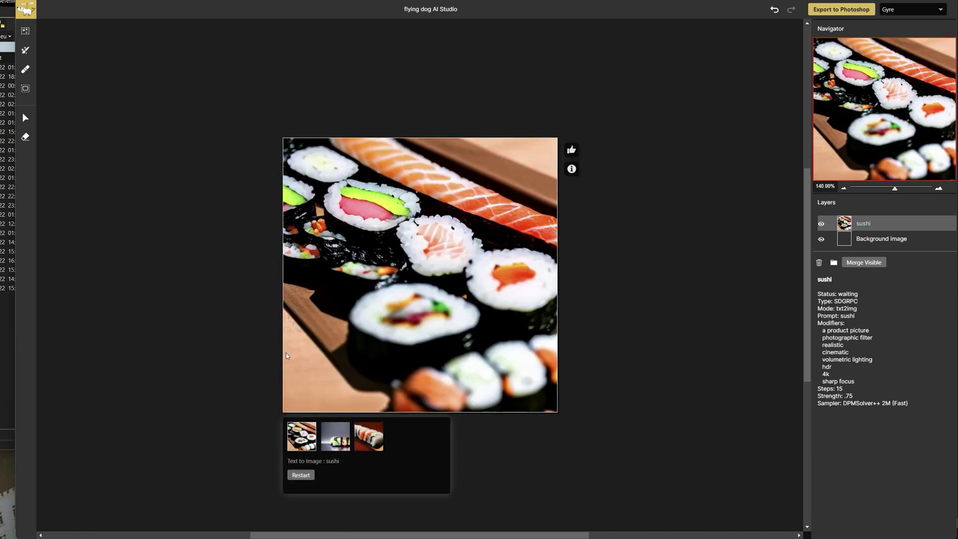
pyautogui.click(329, 444)
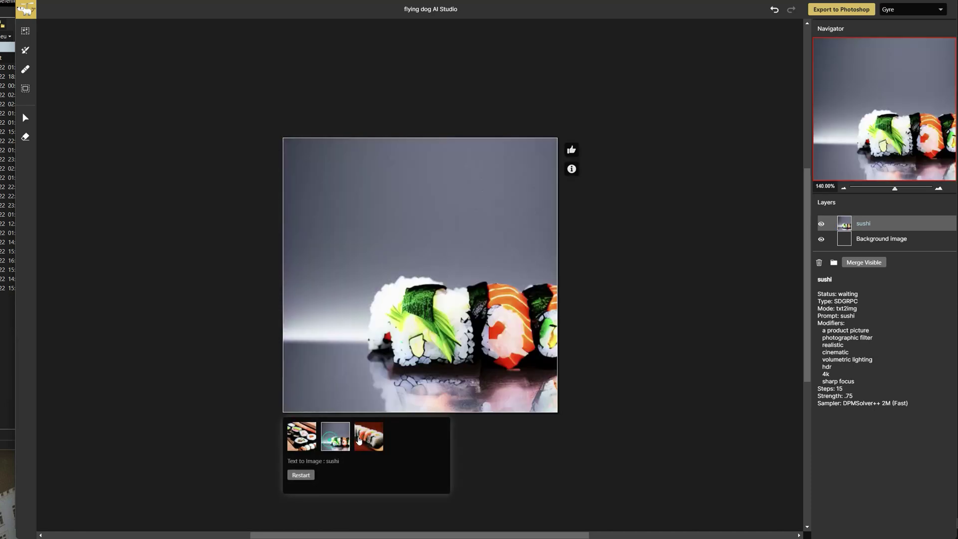
pyautogui.click(360, 440)
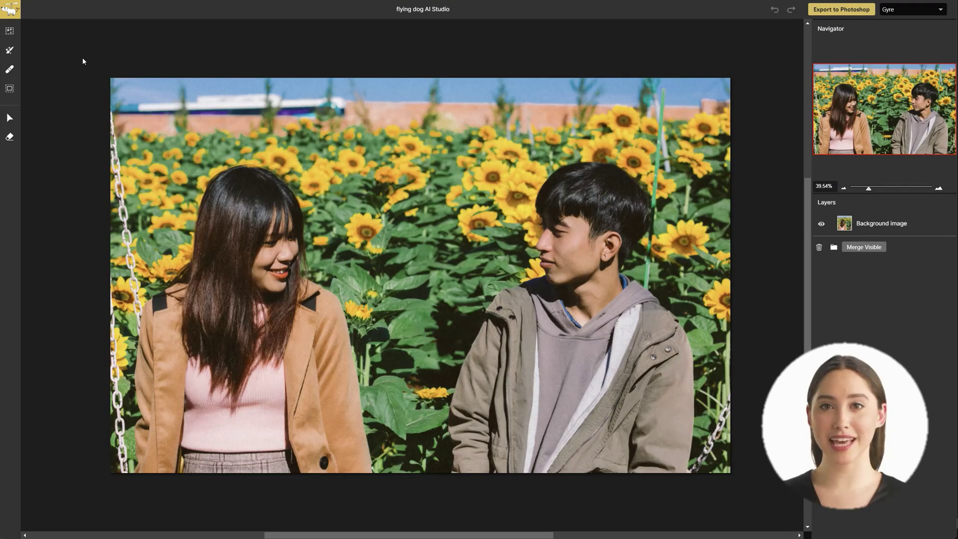
# - Paint an inpainting mask over the man's whole hoodie with brush size 200
pyautogui.click(11, 51)
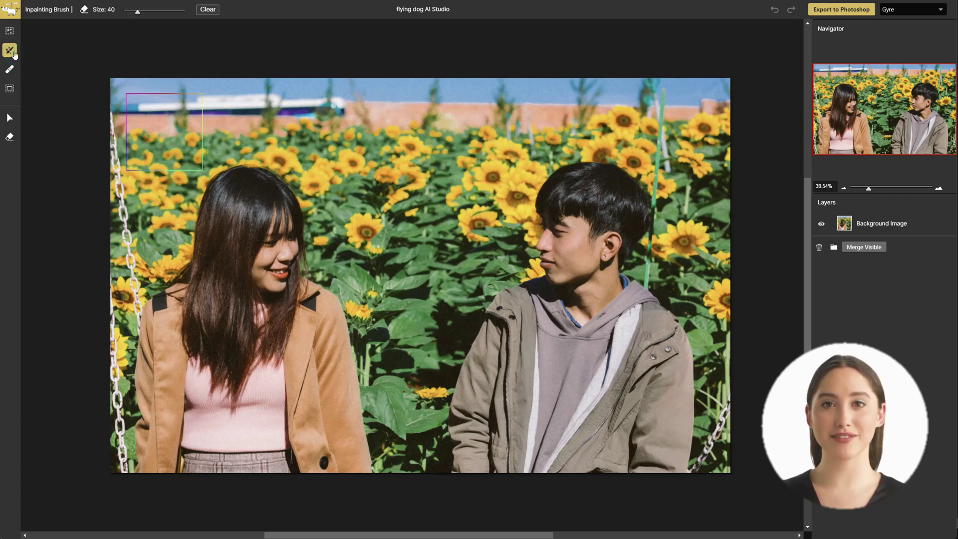
pyautogui.moveTo(135, 14); pyautogui.dragTo(207, 21)
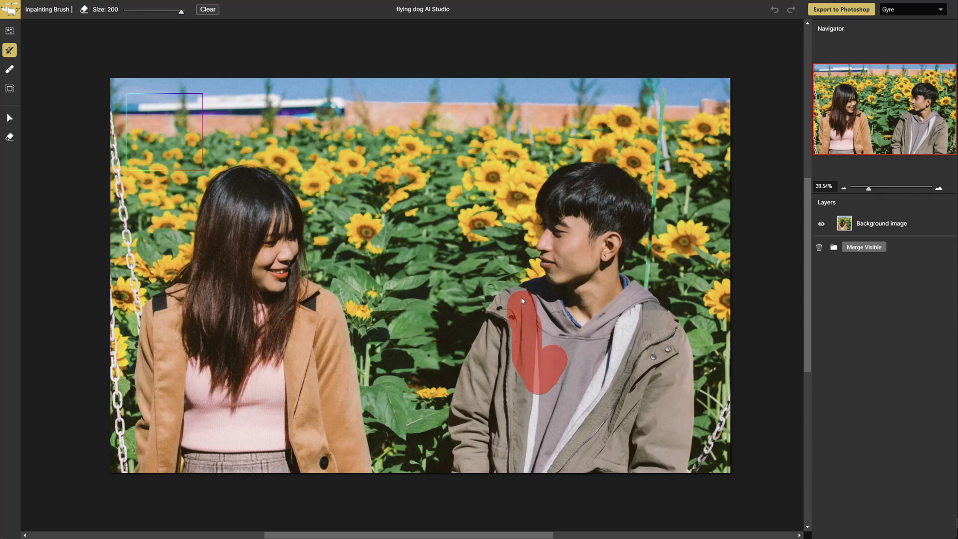
pyautogui.moveTo(520, 298)
pyautogui.mouseDown()
pyautogui.moveTo(491, 329)
pyautogui.moveTo(464, 457)
pyautogui.moveTo(483, 348)
pyautogui.mouseUp()
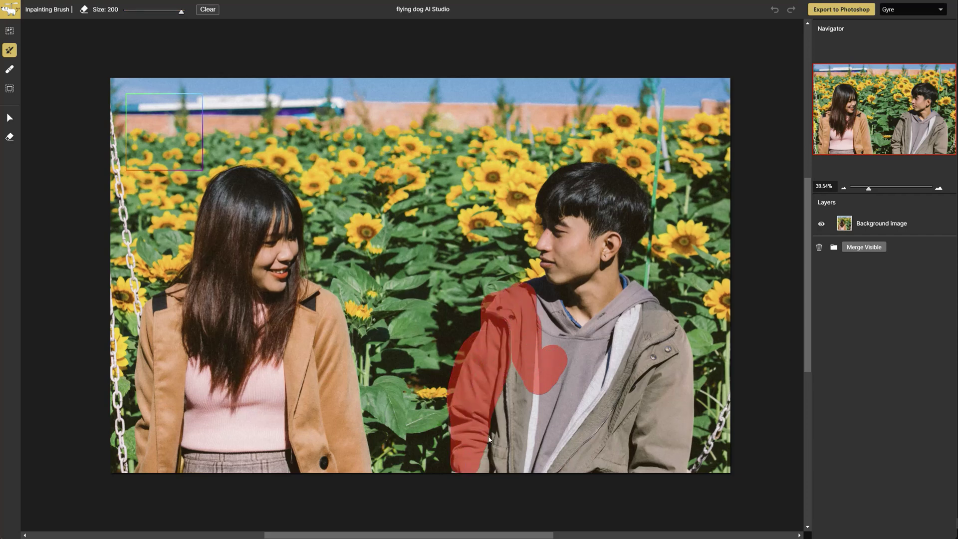
pyautogui.moveTo(489, 439)
pyautogui.mouseDown()
pyautogui.moveTo(518, 393)
pyautogui.moveTo(601, 395)
pyautogui.moveTo(601, 437)
pyautogui.moveTo(616, 445)
pyautogui.moveTo(563, 368)
pyautogui.mouseUp()
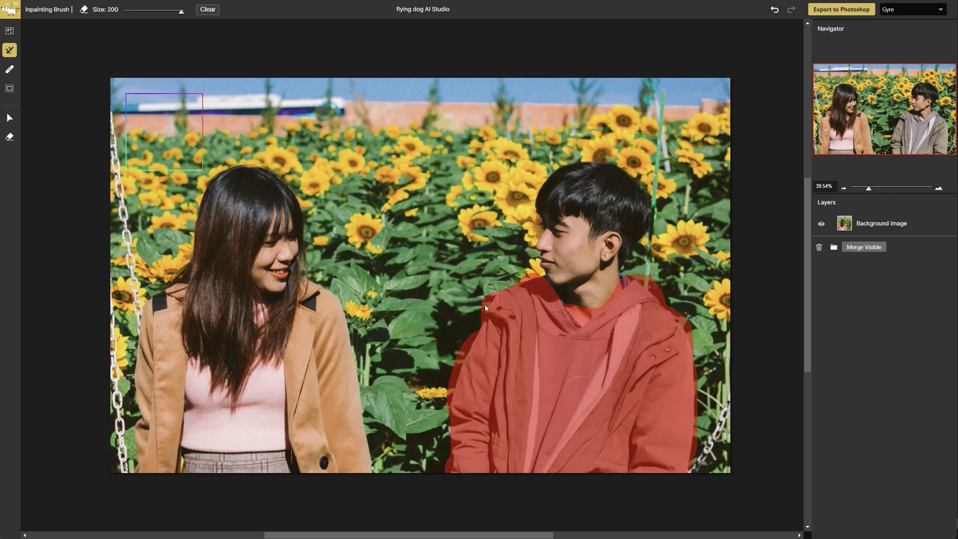
pyautogui.click(9, 31)
# - Frame the man and generate three 'man wearing a suit' inpaintings with a 'photo' modifier
pyautogui.moveTo(170, 148); pyautogui.dragTo(486, 435)
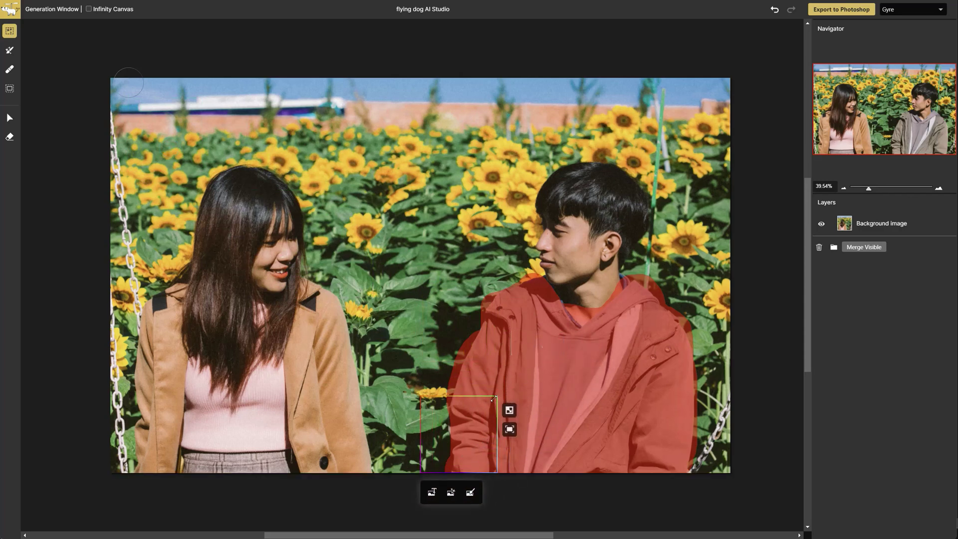
pyautogui.moveTo(501, 391); pyautogui.dragTo(714, 259)
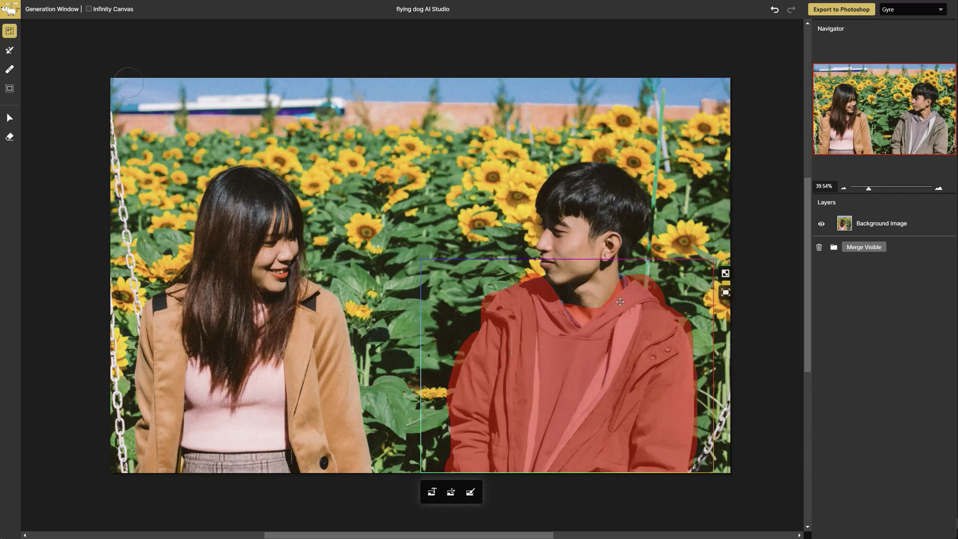
pyautogui.click(470, 492)
pyautogui.write('man wear')
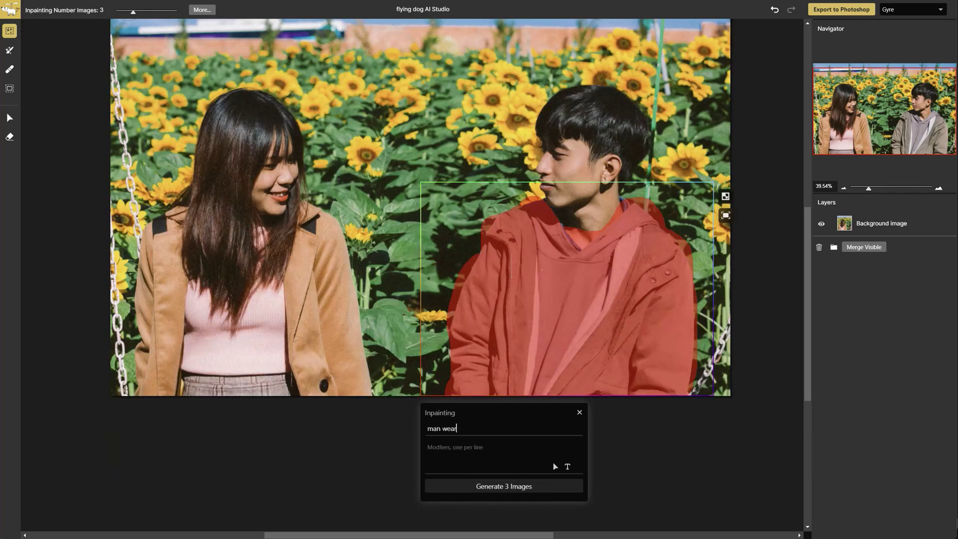
pyautogui.write('ing a suit')
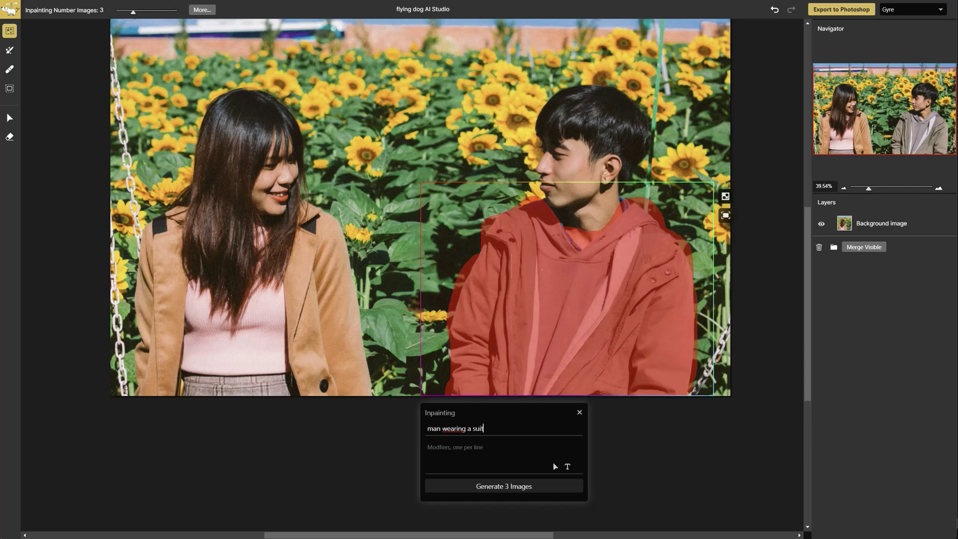
pyautogui.click(428, 447)
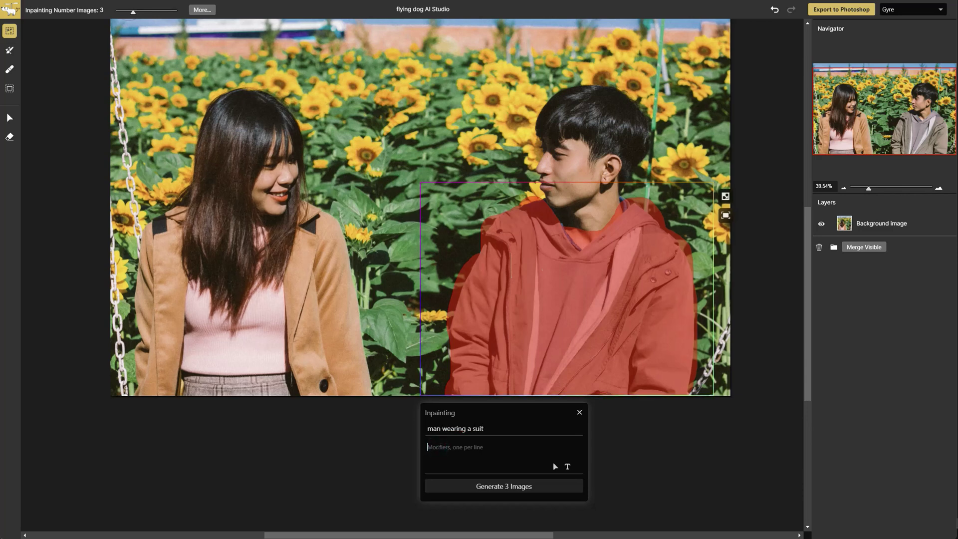
pyautogui.write('photo')
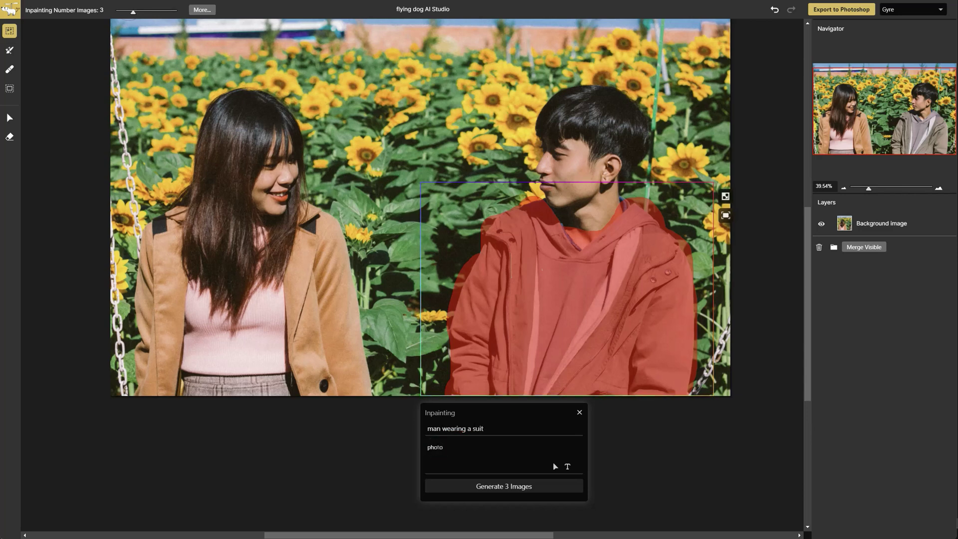
pyautogui.click(492, 488)
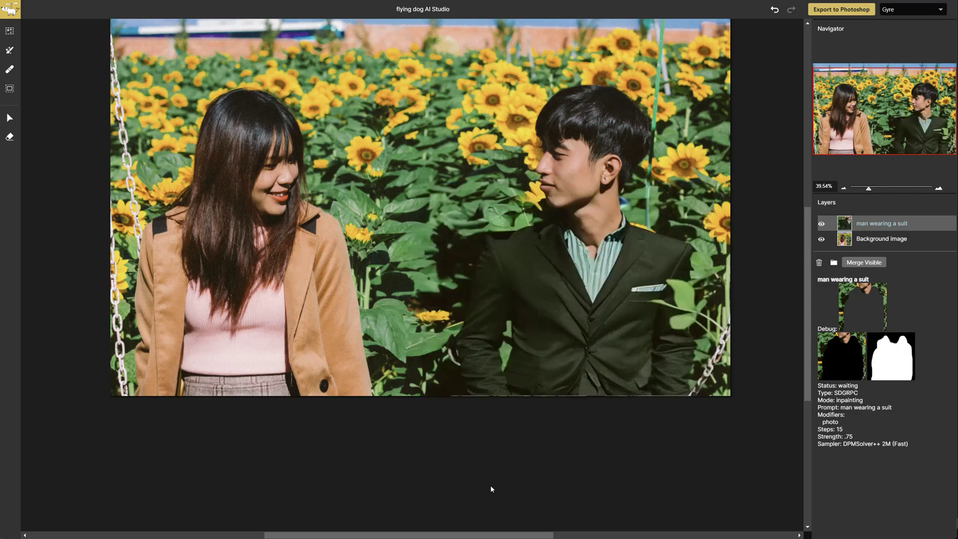
# - Compare the suit variants and keep the third one, with the blue shirt
pyautogui.moveTo(535, 338)
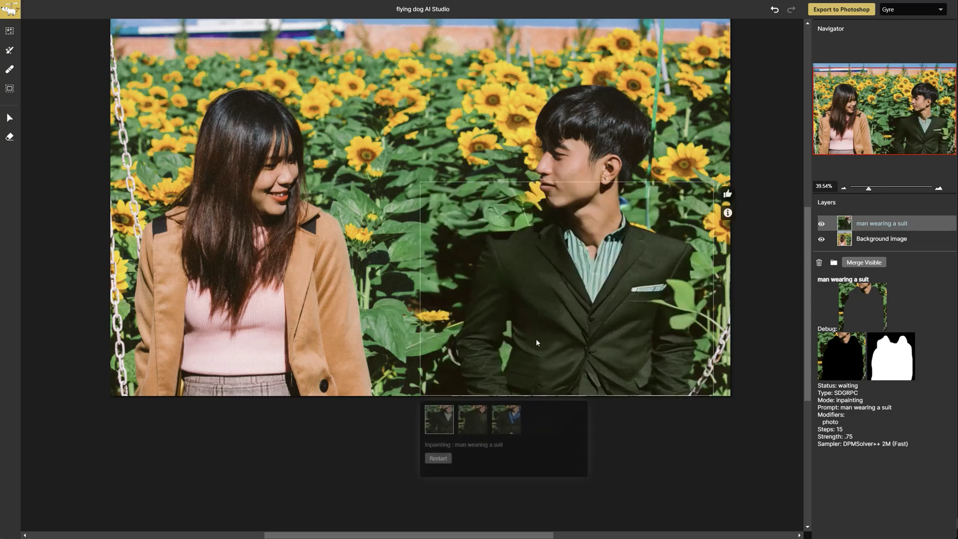
pyautogui.click(485, 416)
pyautogui.click(511, 422)
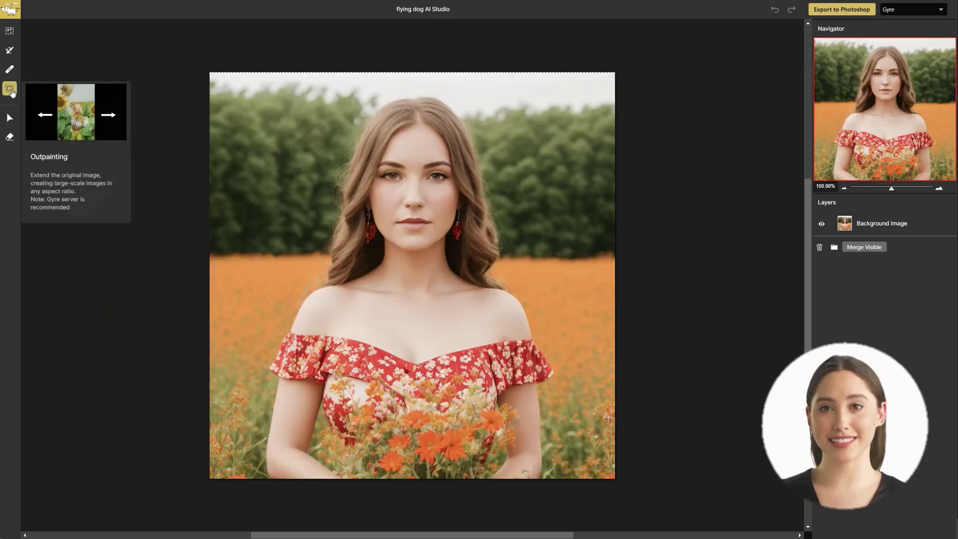
# - Outpaint the portrait to the right with nine 'meadow with flowers' fills
pyautogui.click(10, 89)
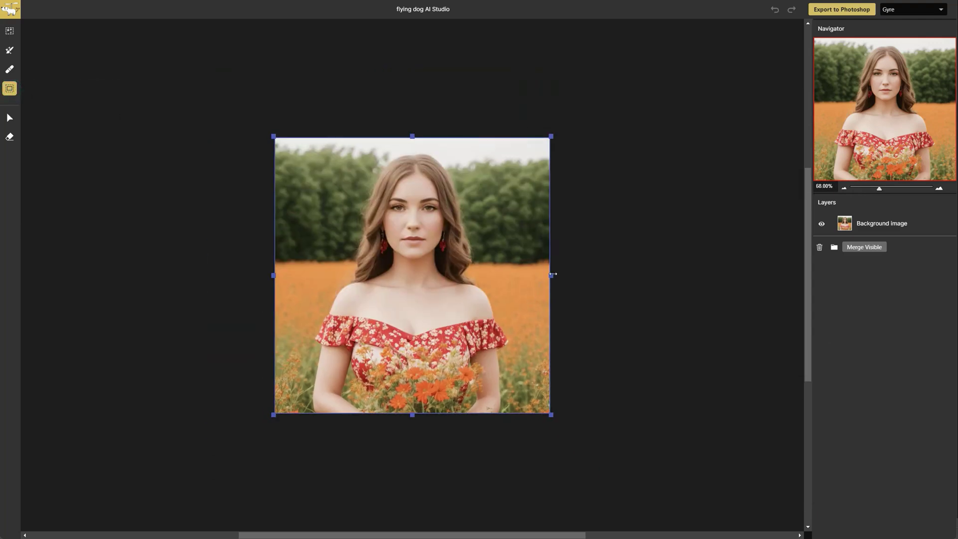
pyautogui.moveTo(552, 274); pyautogui.dragTo(691, 275)
pyautogui.write('meadow with flowers')
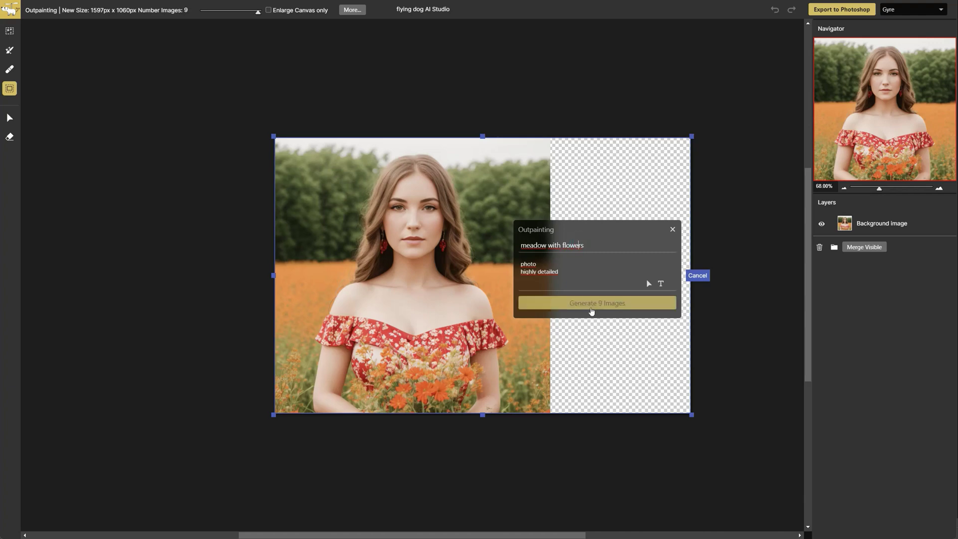
pyautogui.click(591, 306)
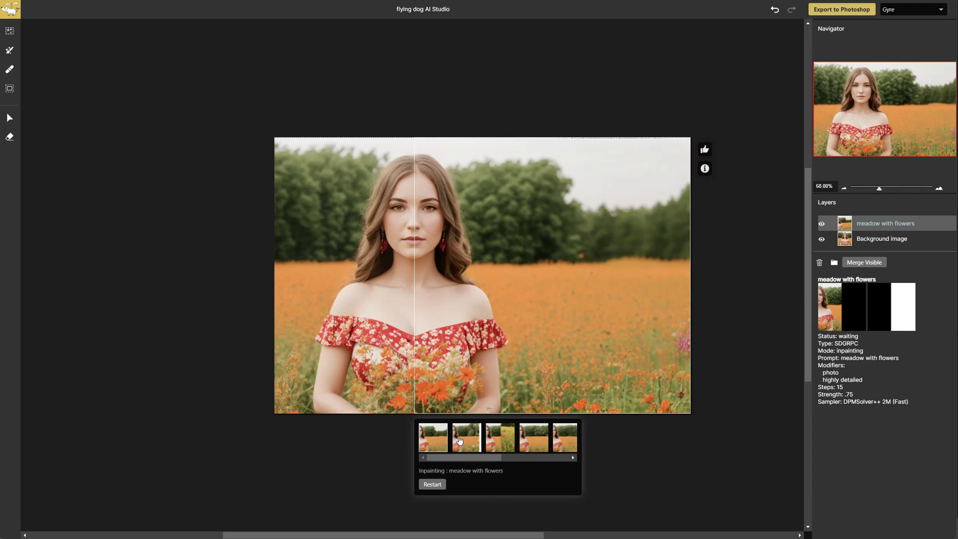
# - Compare the meadow fill variants and keep one for the portrait's right side
pyautogui.click(460, 440)
pyautogui.click(535, 445)
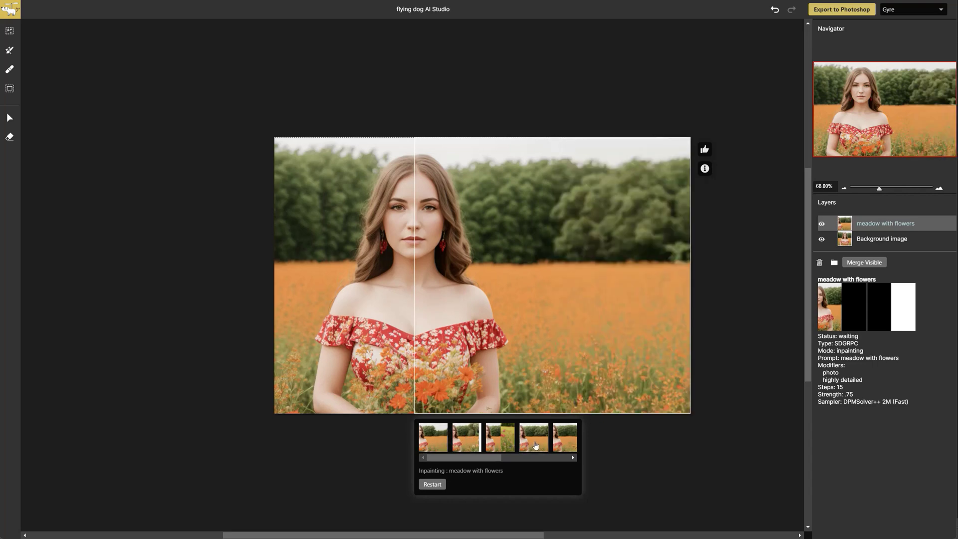
pyautogui.click(573, 444)
pyautogui.click(548, 458)
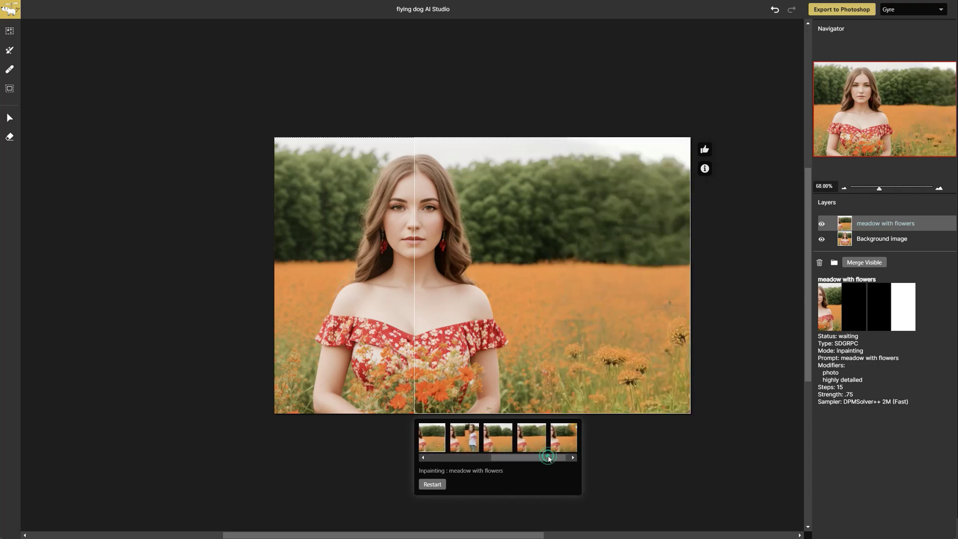
pyautogui.click(506, 444)
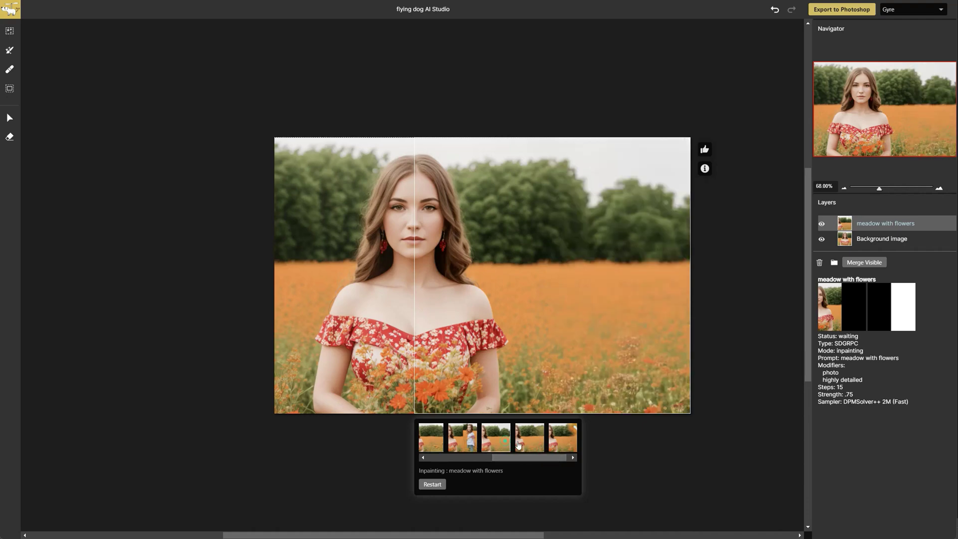
pyautogui.click(526, 445)
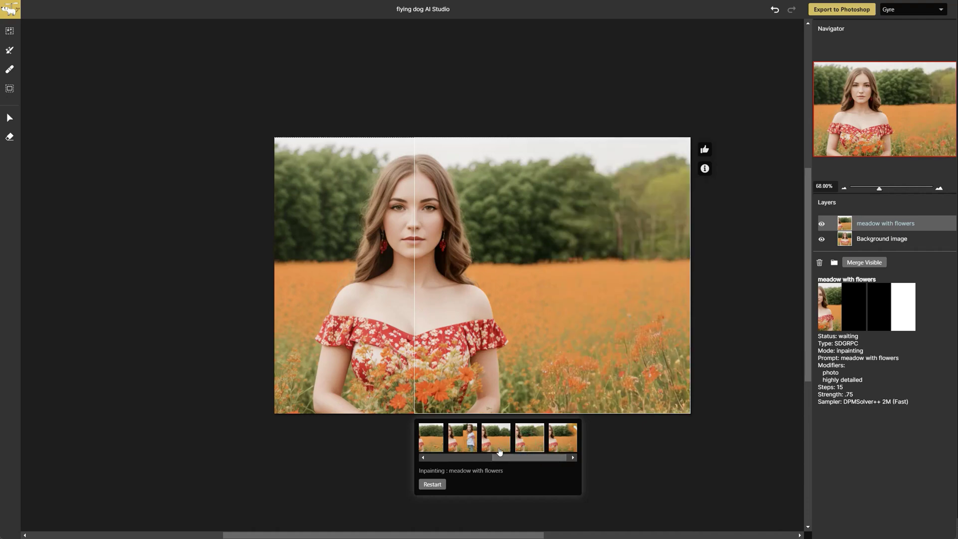
pyautogui.click(96, 115)
pyautogui.click(9, 89)
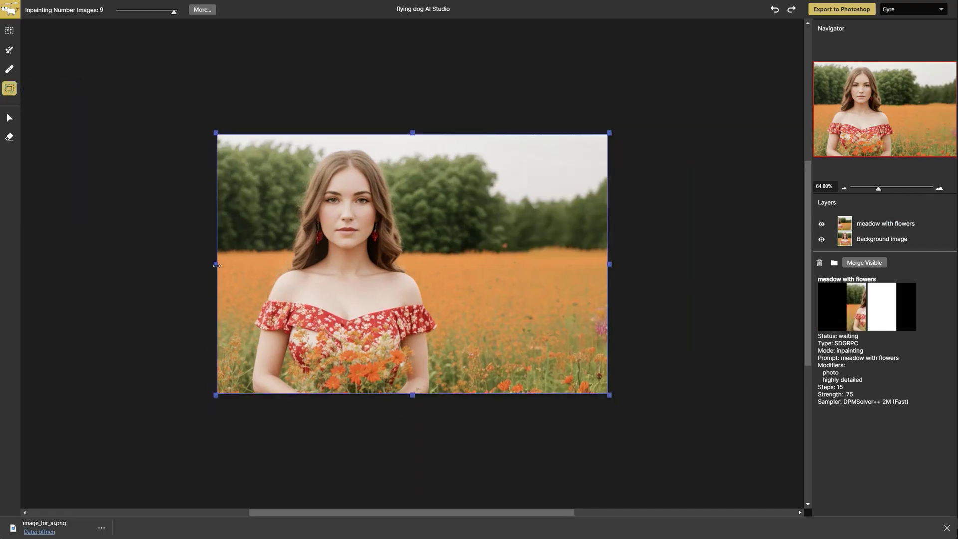
# - Extend the canvas left and generate nine 'meadow with flowers and trees in background' fills
pyautogui.moveTo(216, 264); pyautogui.dragTo(69, 264)
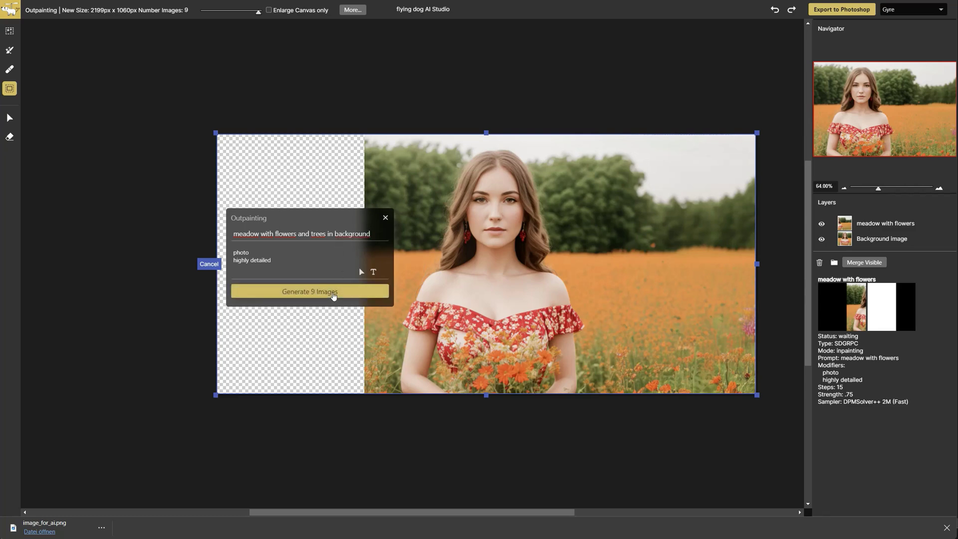
pyautogui.click(333, 296)
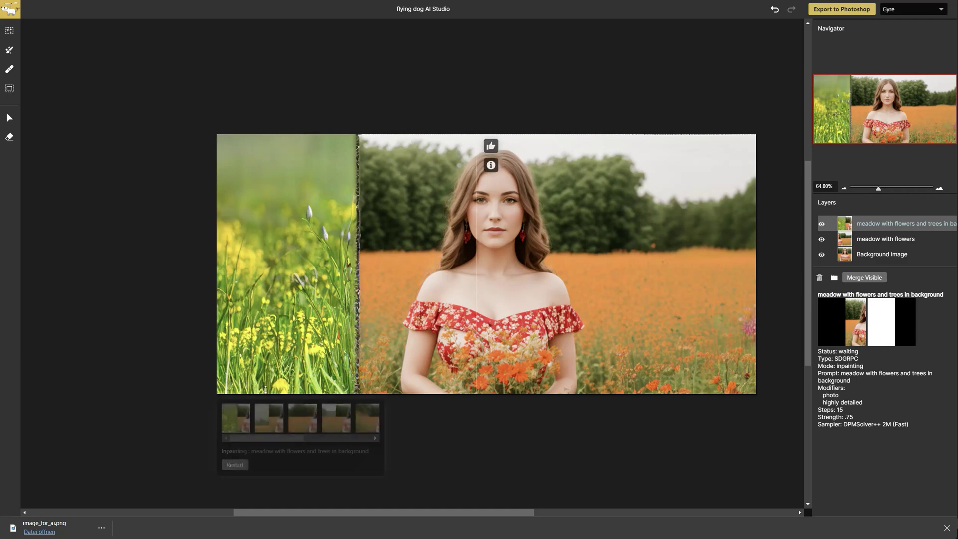
# - Compare the left-side fills and keep the tall grass with orange flowers variant
pyautogui.click(301, 432)
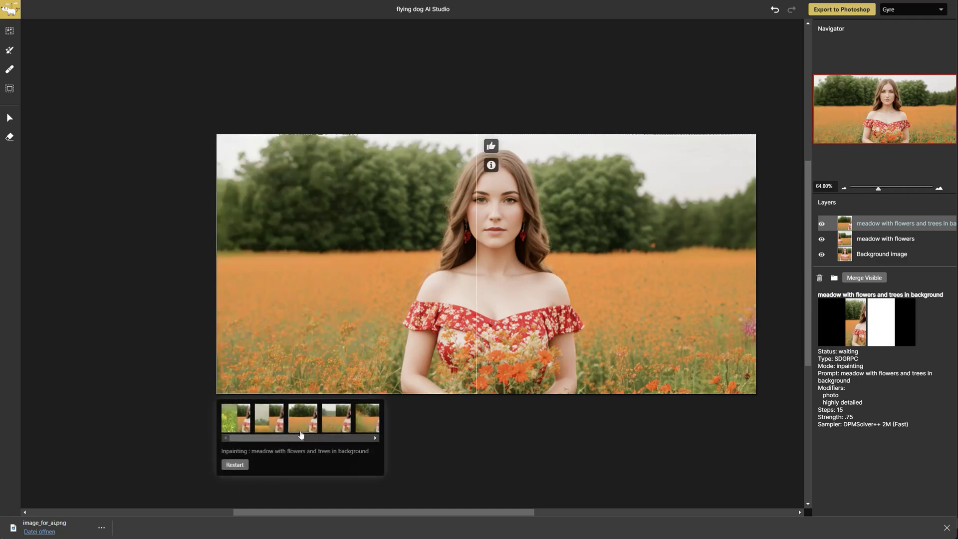
pyautogui.click(334, 432)
pyautogui.click(373, 430)
pyautogui.click(350, 440)
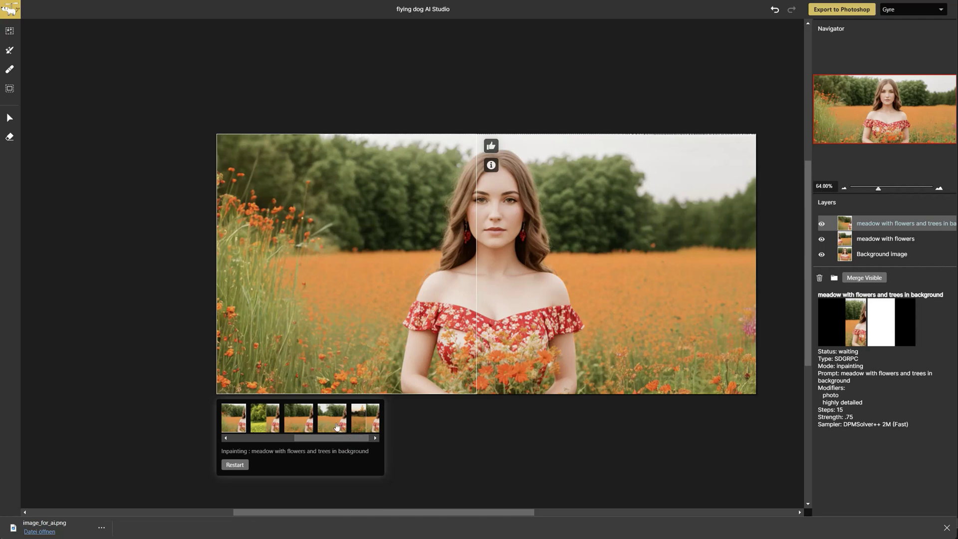
pyautogui.click(333, 419)
pyautogui.click(301, 421)
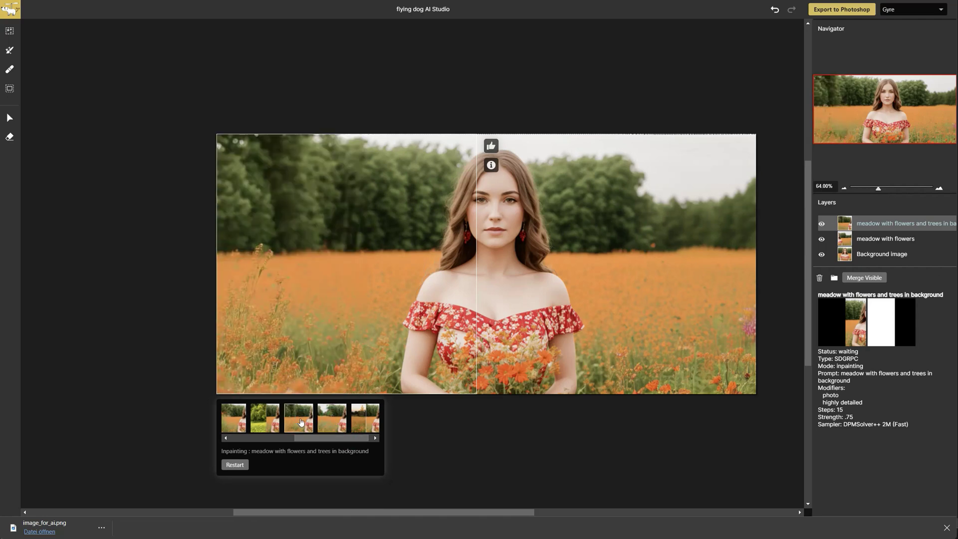
pyautogui.click(290, 438)
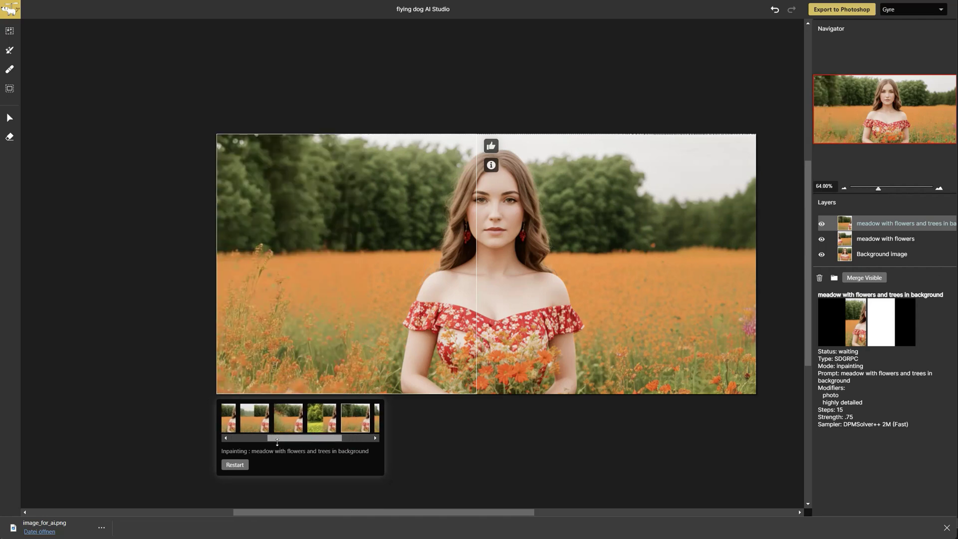
pyautogui.click(281, 432)
pyautogui.click(103, 314)
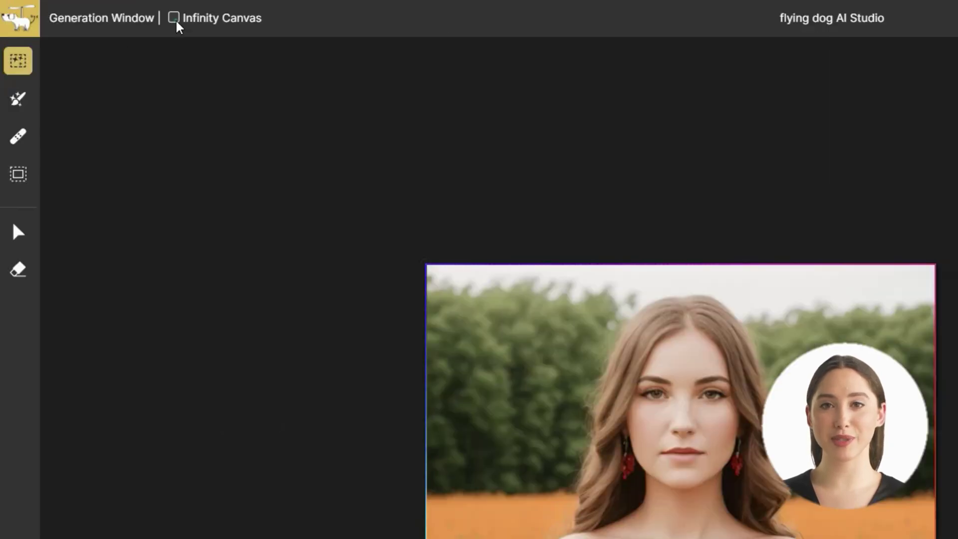
# - Enable Infinity Canvas, move the frame past the right edge, and generate nine fills
pyautogui.click(173, 19)
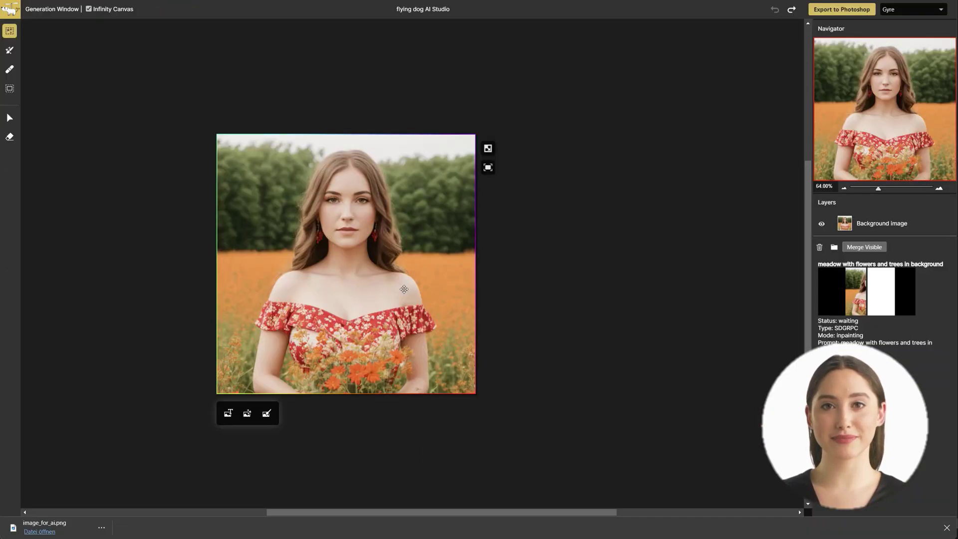
pyautogui.moveTo(404, 289); pyautogui.dragTo(562, 287)
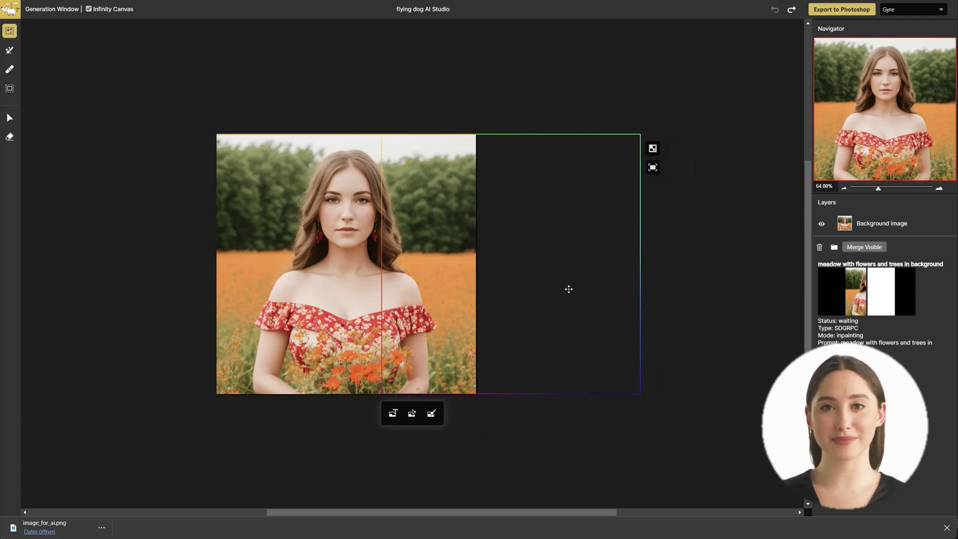
pyautogui.click(432, 413)
pyautogui.click(439, 484)
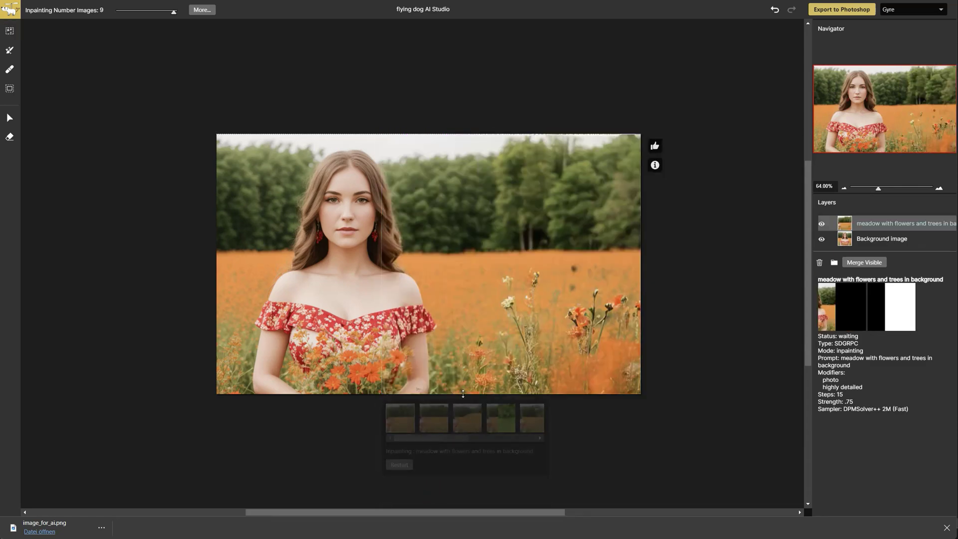
# - Compare the right-extension variants and keep one with trees above an orange flower field
pyautogui.click(442, 425)
pyautogui.click(465, 425)
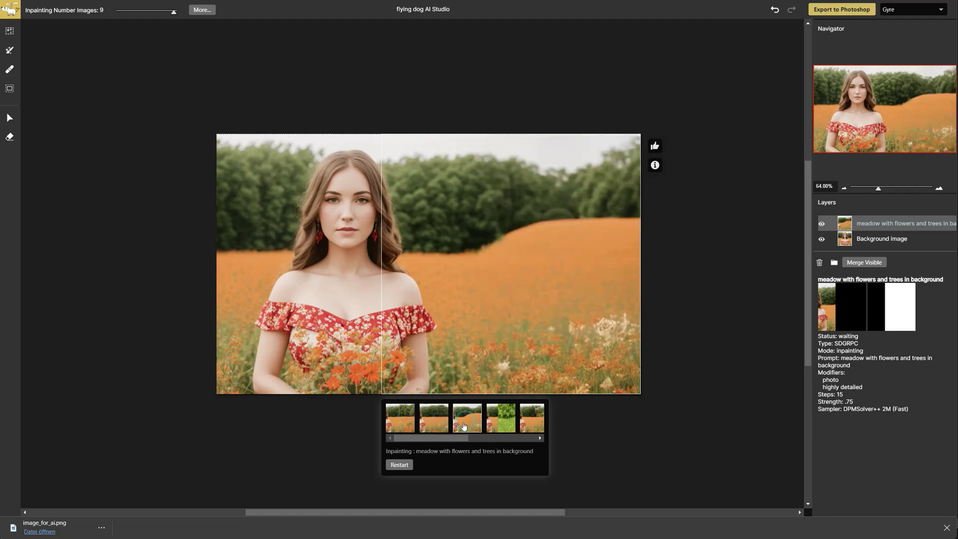
pyautogui.click(406, 428)
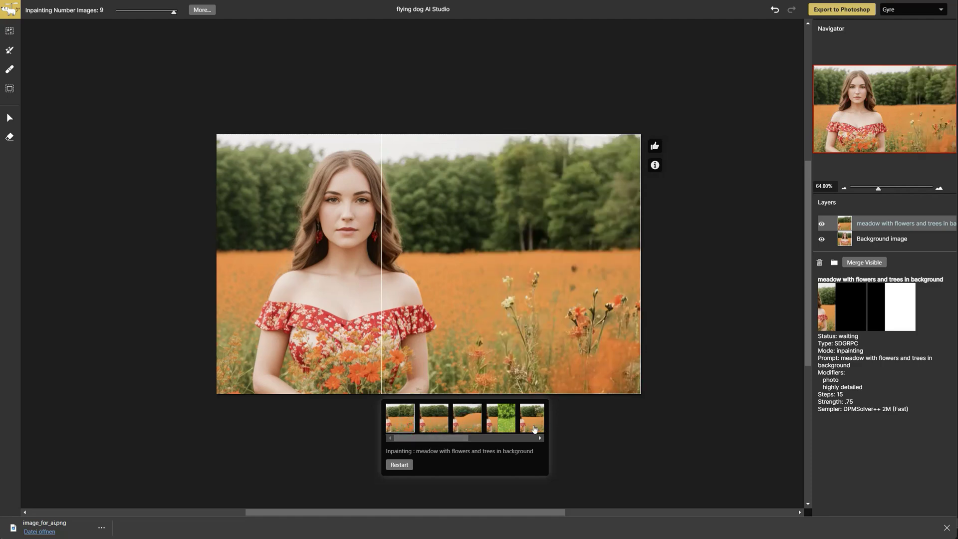
pyautogui.click(534, 428)
pyautogui.hscroll(3, 519, 441)
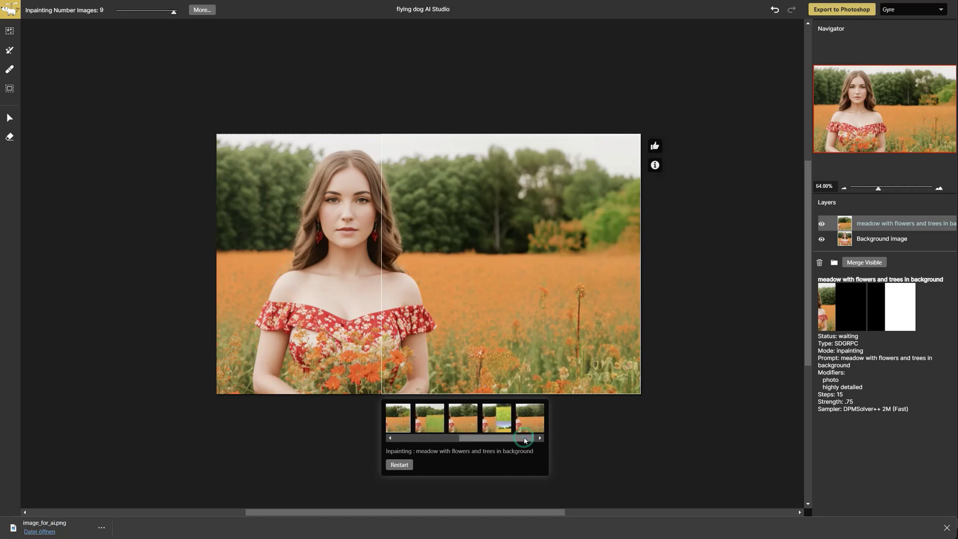
pyautogui.click(536, 428)
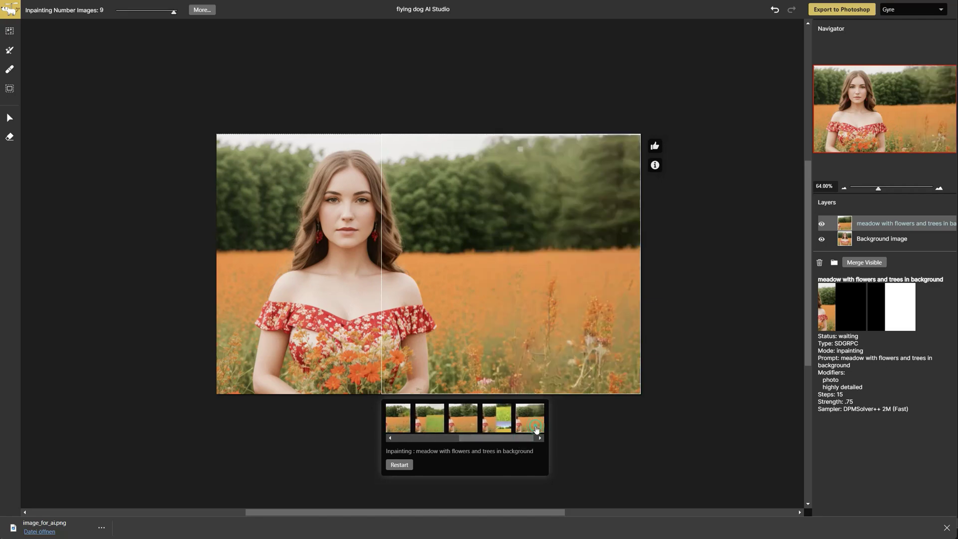
pyautogui.click(580, 449)
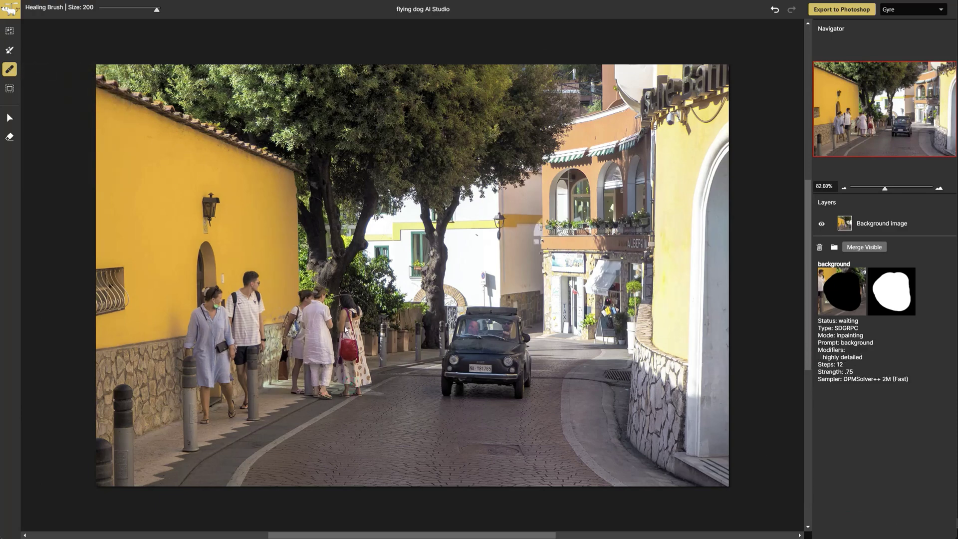
# - Heal the two women by the tree and the walking couple out of the street photo, then switch to Image to Image
pyautogui.moveTo(344, 305)
pyautogui.mouseDown()
pyautogui.moveTo(347, 359)
pyautogui.moveTo(316, 378)
pyautogui.moveTo(313, 313)
pyautogui.moveTo(325, 309)
pyautogui.mouseUp()
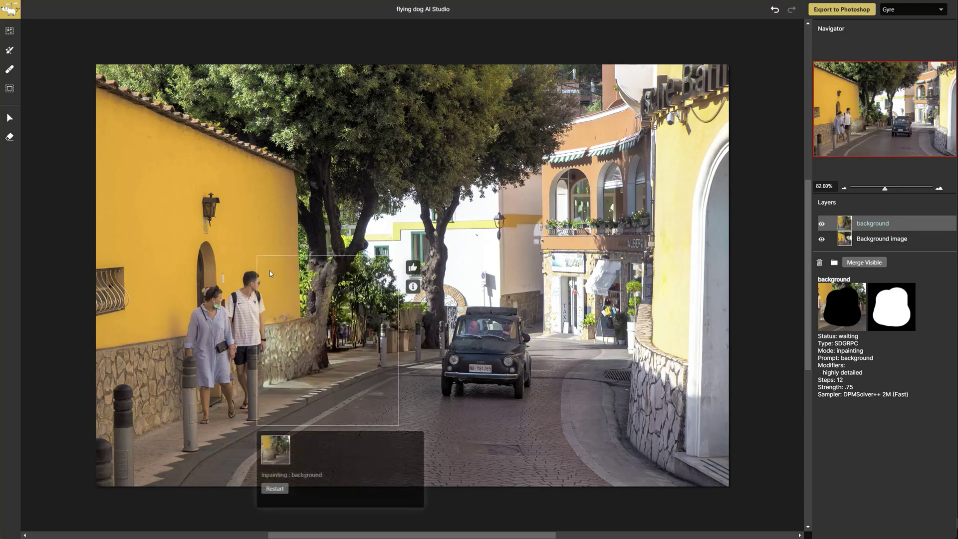
pyautogui.click(10, 69)
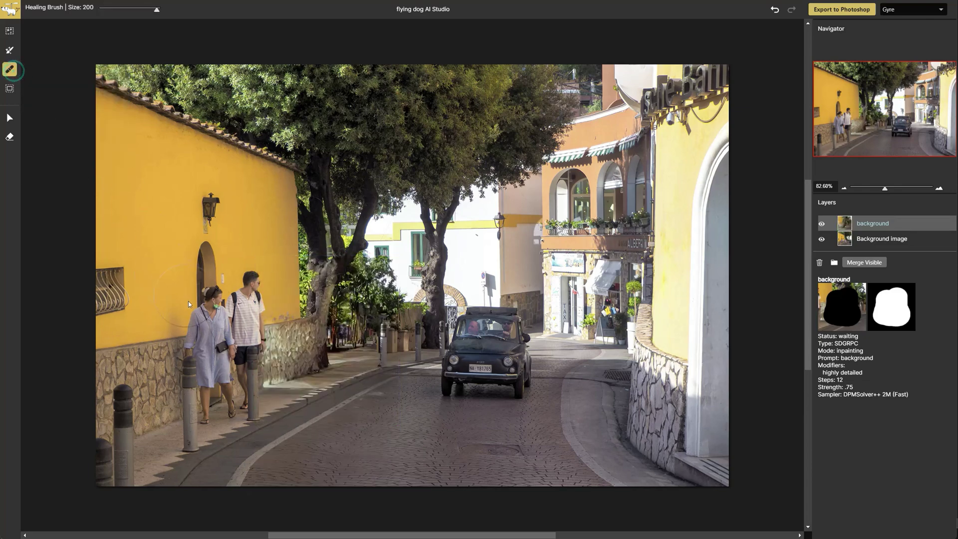
pyautogui.moveTo(211, 415)
pyautogui.mouseDown()
pyautogui.moveTo(204, 442)
pyautogui.moveTo(205, 392)
pyautogui.mouseUp()
pyautogui.moveTo(210, 332)
pyautogui.mouseDown()
pyautogui.moveTo(241, 296)
pyautogui.moveTo(254, 329)
pyautogui.moveTo(243, 413)
pyautogui.mouseUp()
pyautogui.click(211, 307)
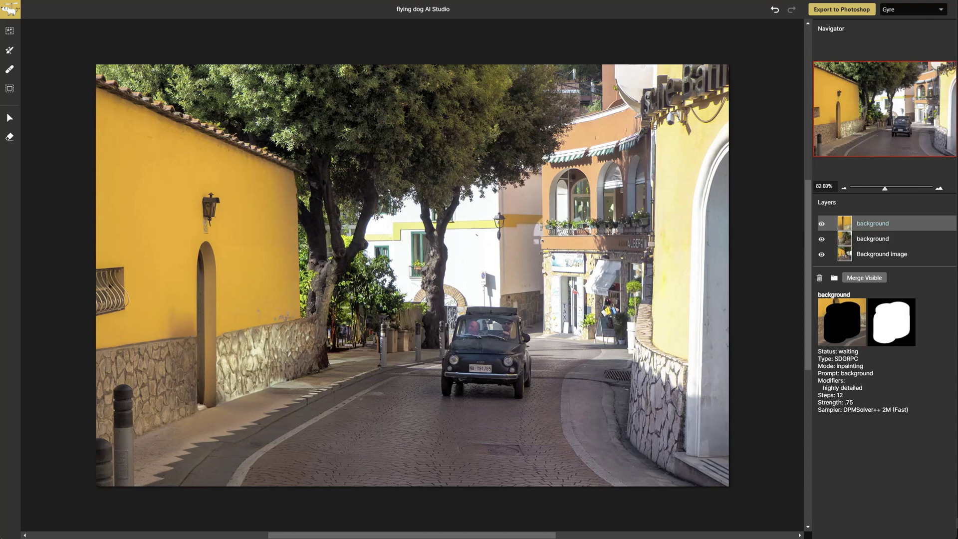
pyautogui.press('i')
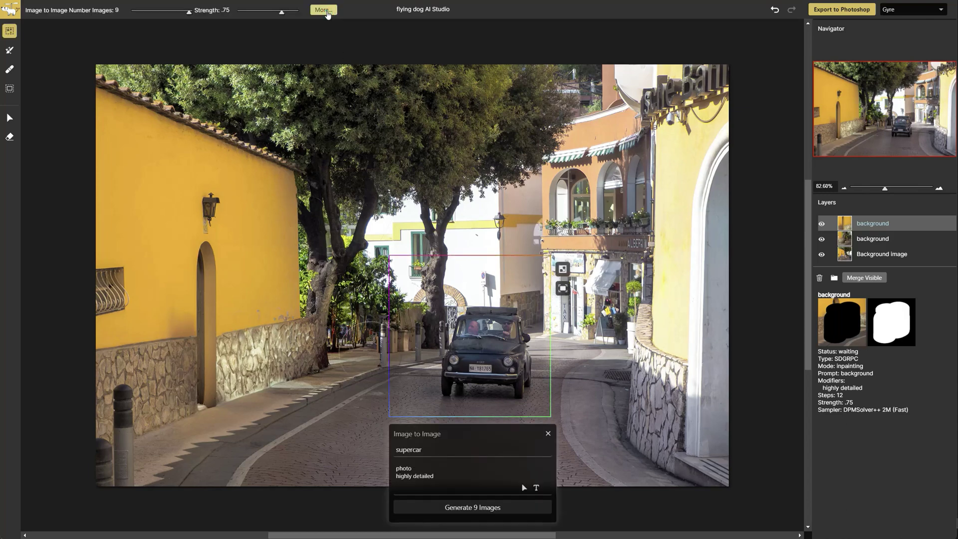
pyautogui.click(323, 10)
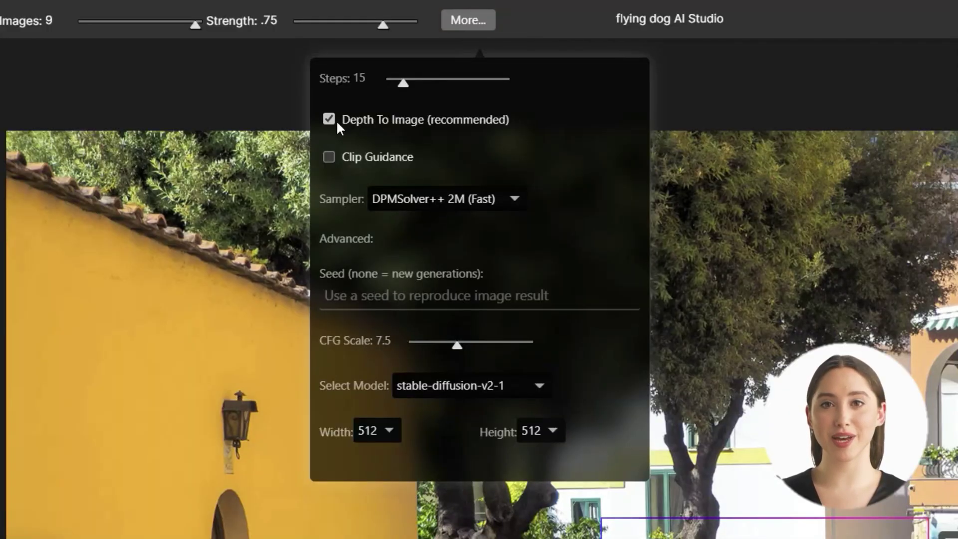
pyautogui.click(333, 122)
pyautogui.click(329, 120)
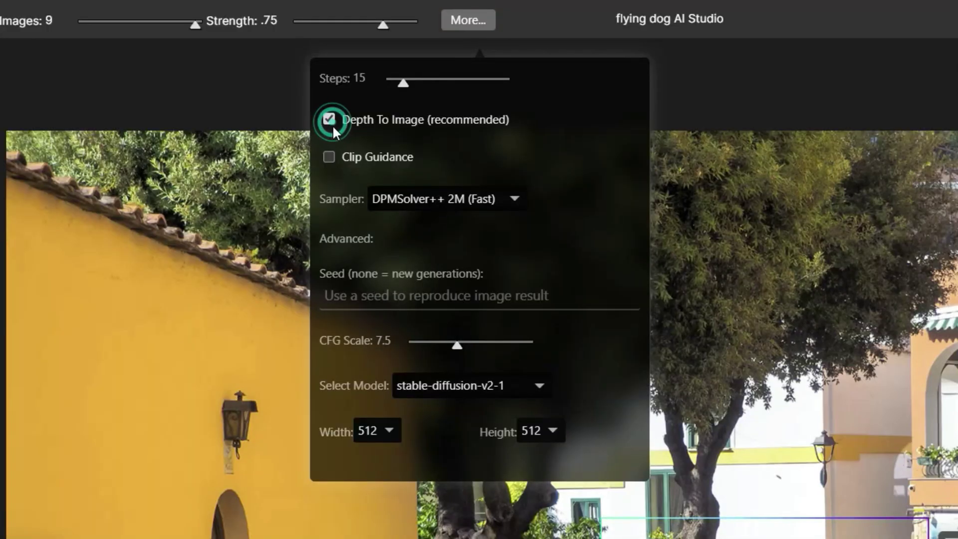
pyautogui.click(488, 384)
pyautogui.click(491, 382)
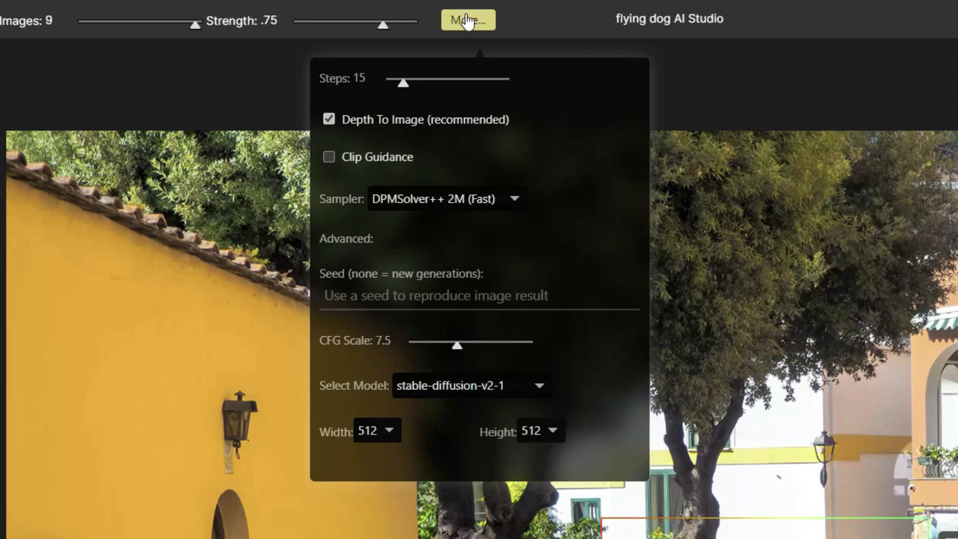
pyautogui.click(468, 20)
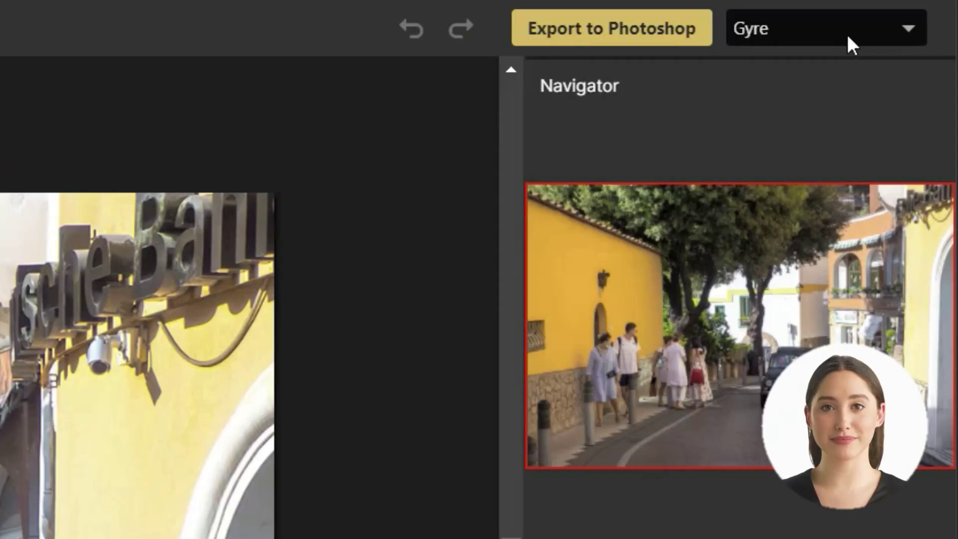
pyautogui.click(847, 35)
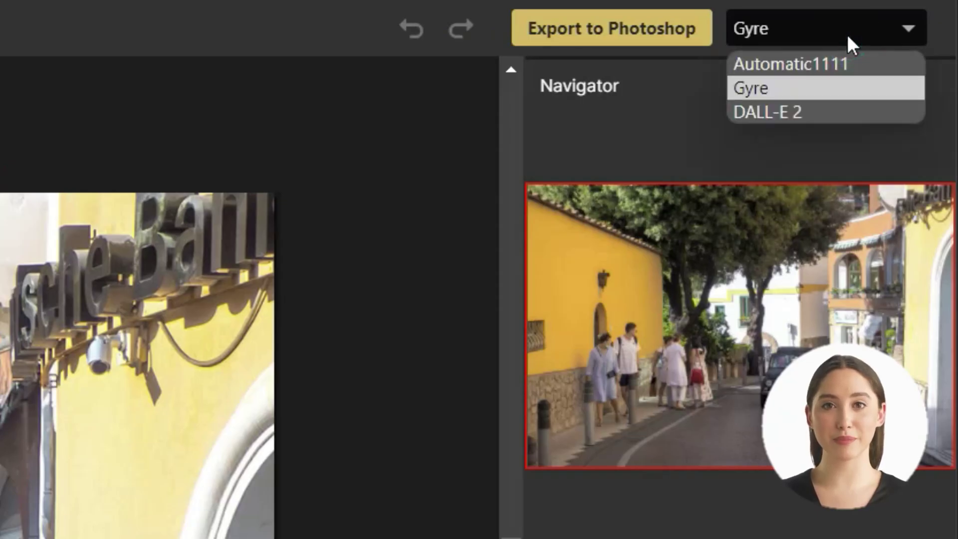
pyautogui.click(847, 34)
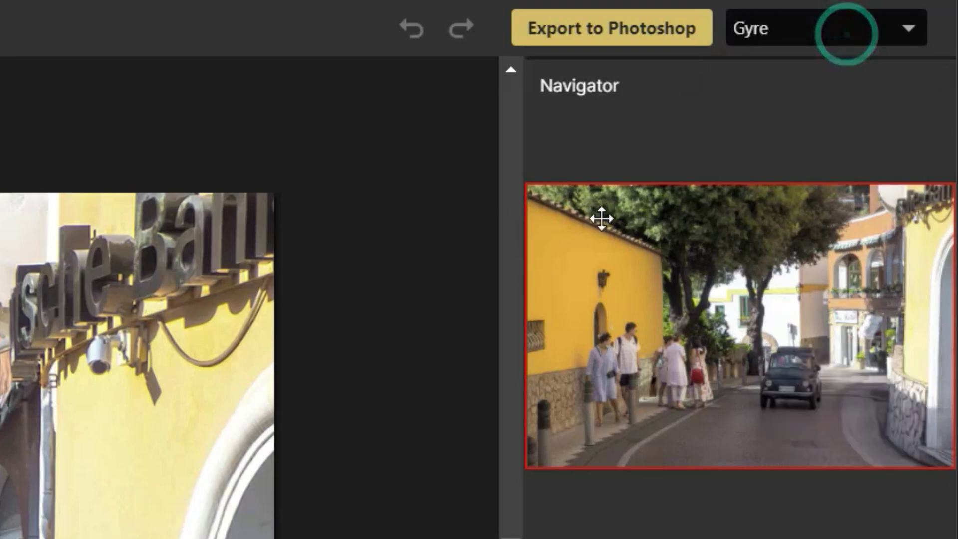